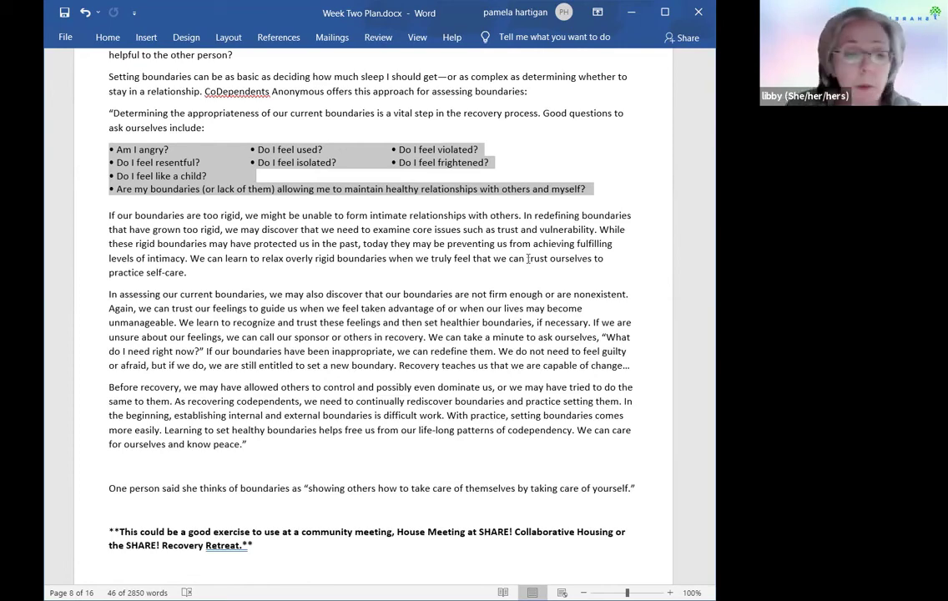
pyautogui.scroll(-1, 527, 259)
pyautogui.scroll(5, 527, 258)
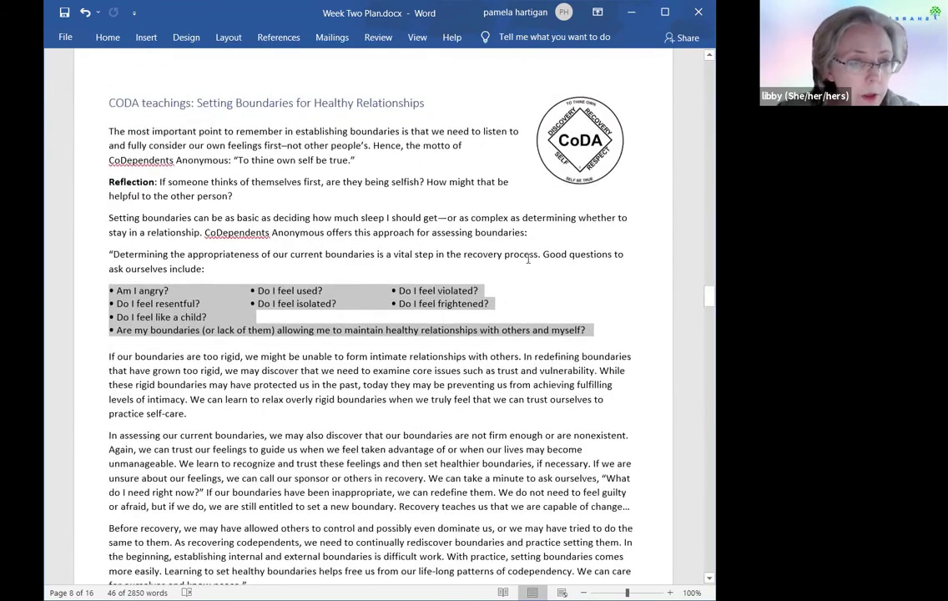
pyautogui.scroll(-2, 527, 259)
pyautogui.scroll(-2, 526, 259)
pyautogui.scroll(3, 528, 262)
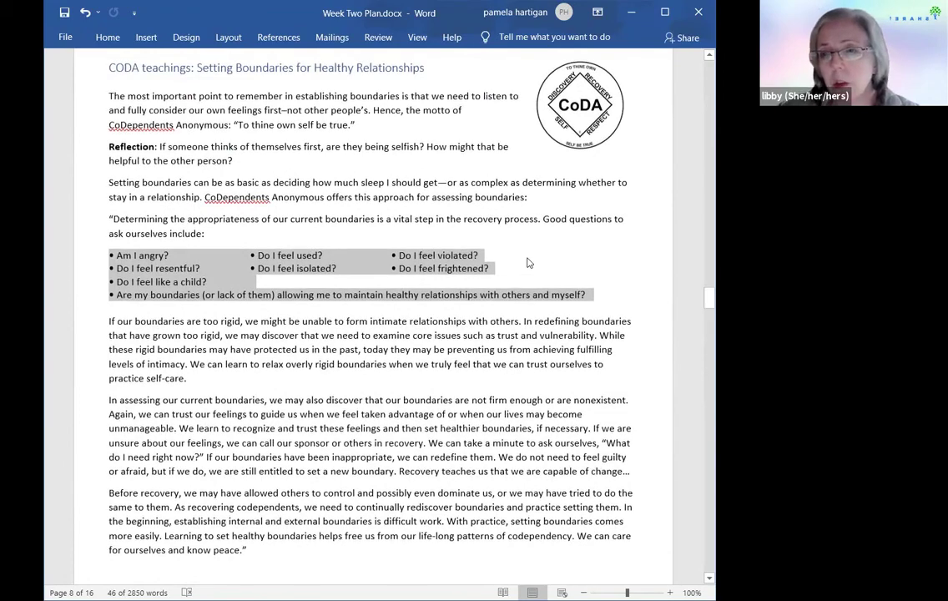
pyautogui.scroll(-1, 528, 262)
pyautogui.scroll(-1, 528, 262)
pyautogui.scroll(-2, 528, 262)
pyautogui.scroll(-3, 528, 262)
pyautogui.scroll(-3, 528, 262)
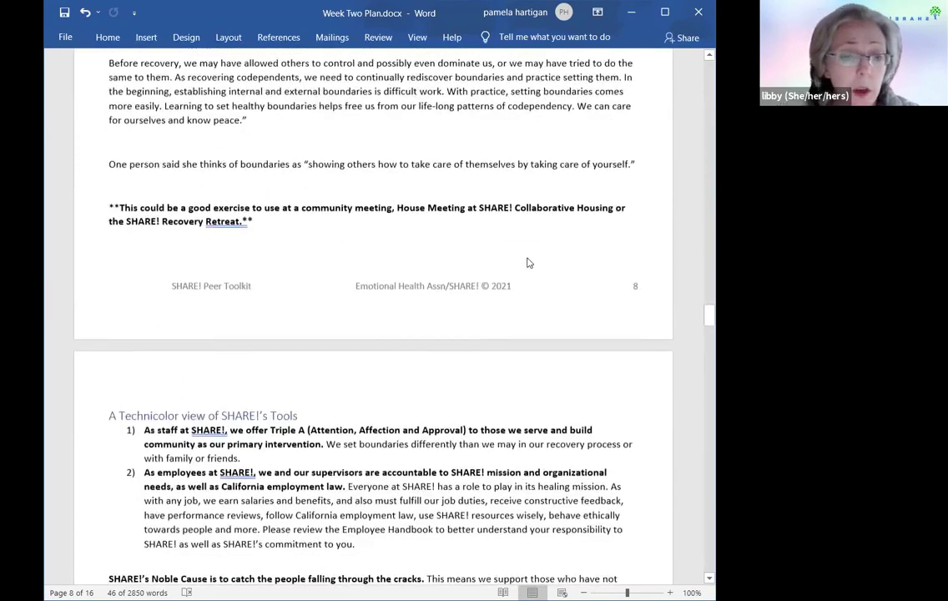